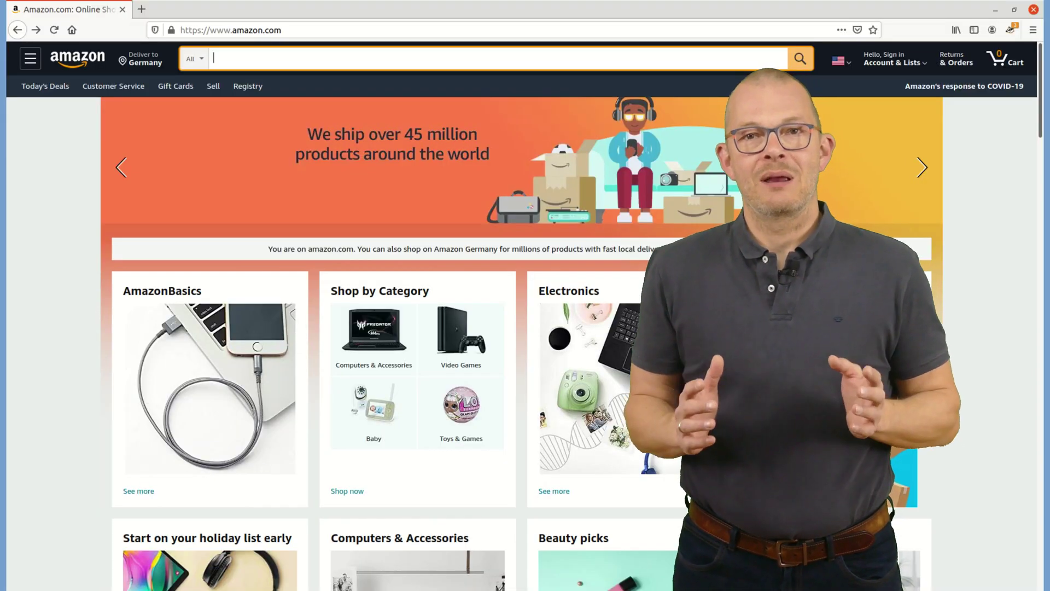
Step: Search Amazon for "powerline ethernet adapter"
{"action": "type", "text": "power"}
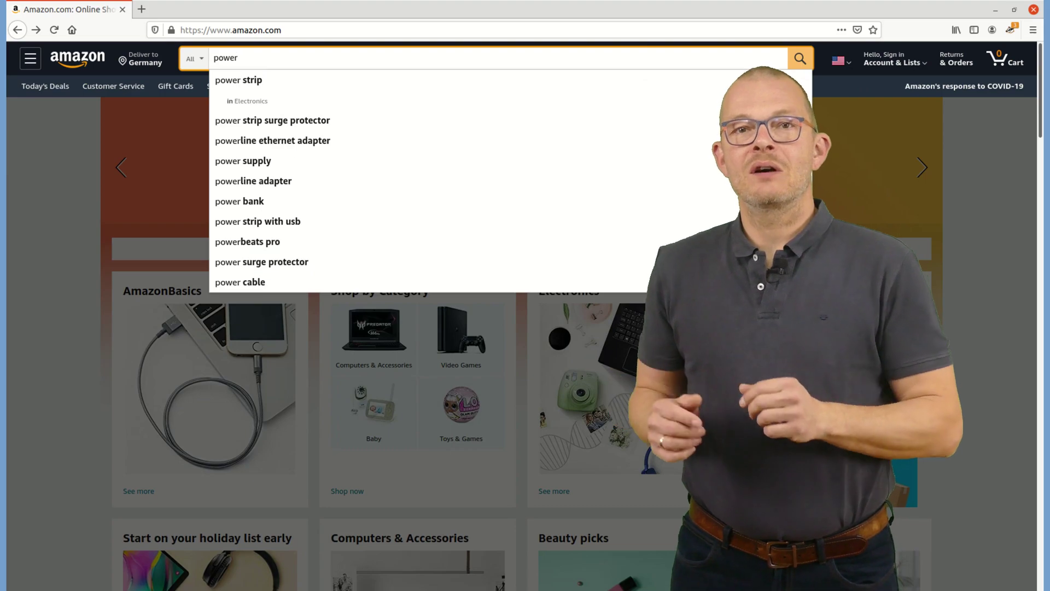
{"action": "type", "text": "line"}
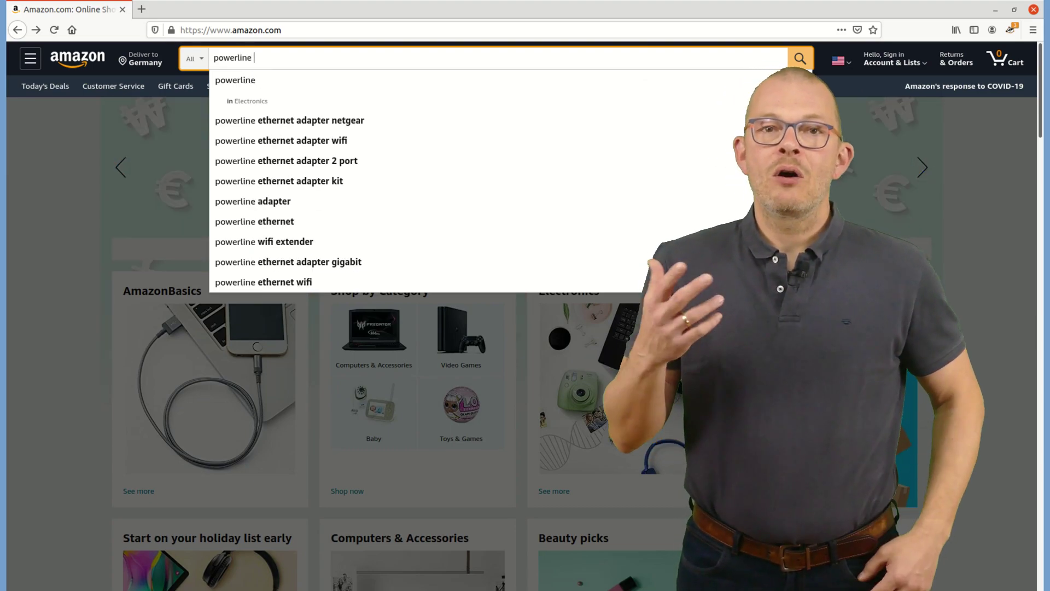
{"action": "key", "text": "Down"}
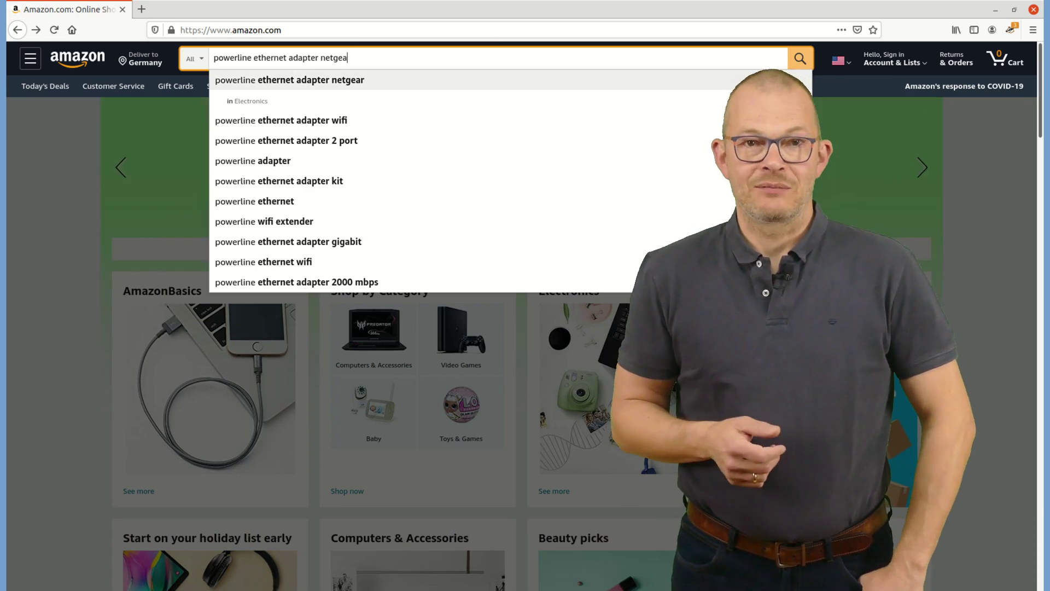
{"action": "key", "text": "BackSpace"}
{"action": "key", "text": "BackSpace"}
{"action": "key", "text": "BackSpace"}
{"action": "key", "text": "BackSpace"}
{"action": "key", "text": "BackSpace"}
{"action": "key", "text": "BackSpace"}
{"action": "key", "text": "BackSpace"}
{"action": "key", "text": "BackSpace"}
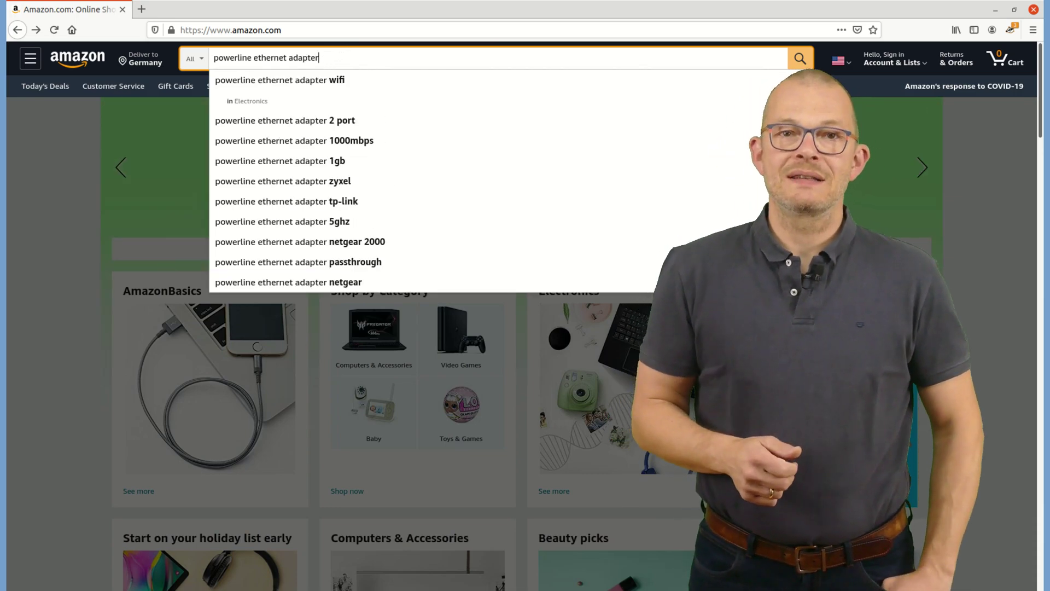
{"action": "key", "text": "Return"}
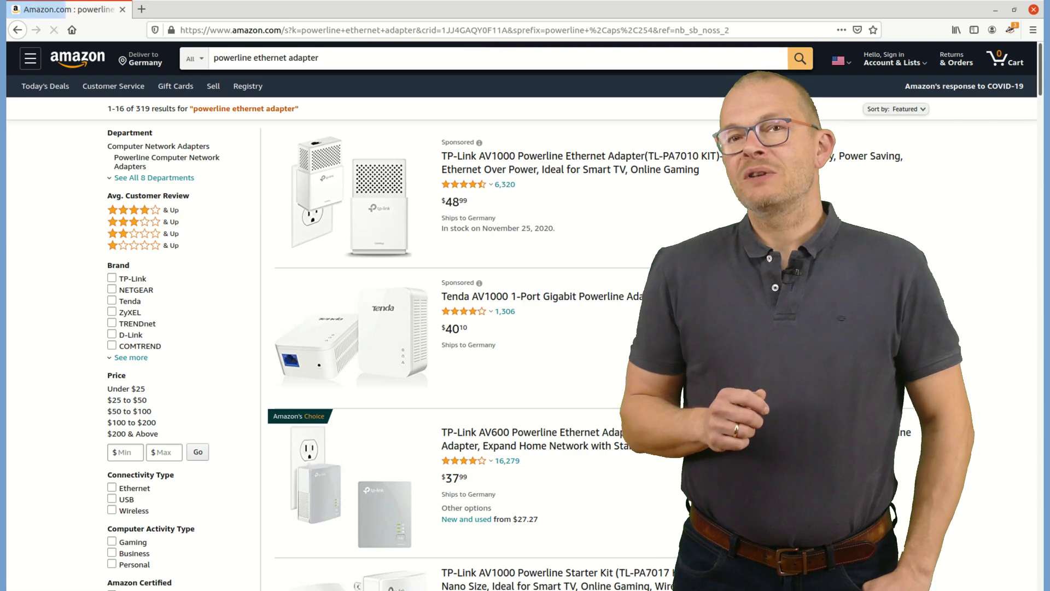
Step: Examine the powerline adapter search results, including the highly rated products and editorial recommendations
{"action": "scroll", "coordinate": [525, 317], "scroll_direction": "down", "scroll_amount": 1}
{"action": "scroll", "coordinate": [525, 317], "scroll_direction": "down", "scroll_amount": 7}
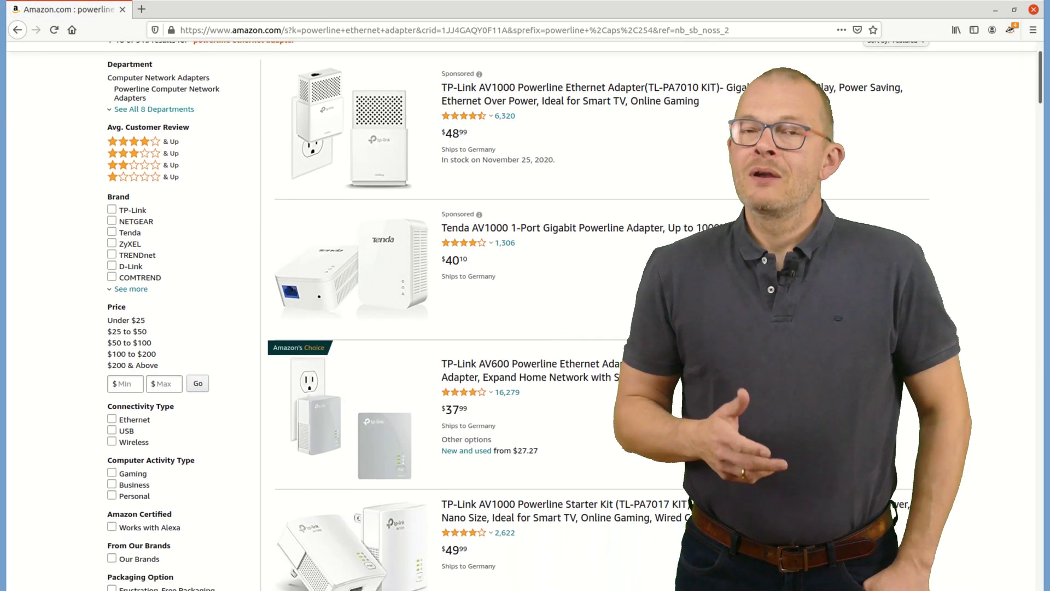
{"action": "scroll", "coordinate": [525, 317], "scroll_direction": "down", "scroll_amount": 10}
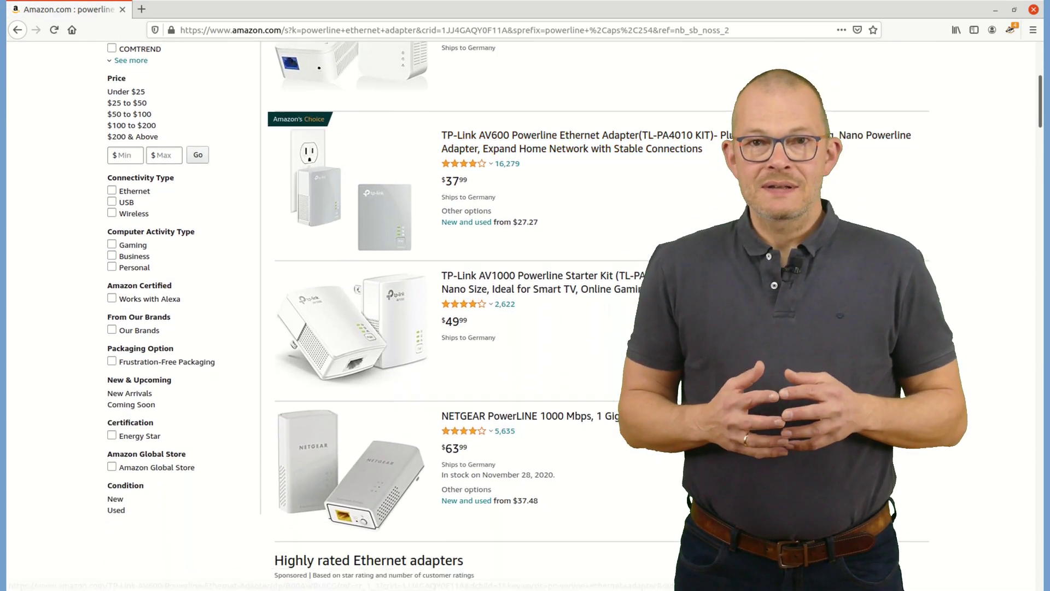
{"action": "scroll", "coordinate": [525, 317], "scroll_direction": "down", "scroll_amount": 10}
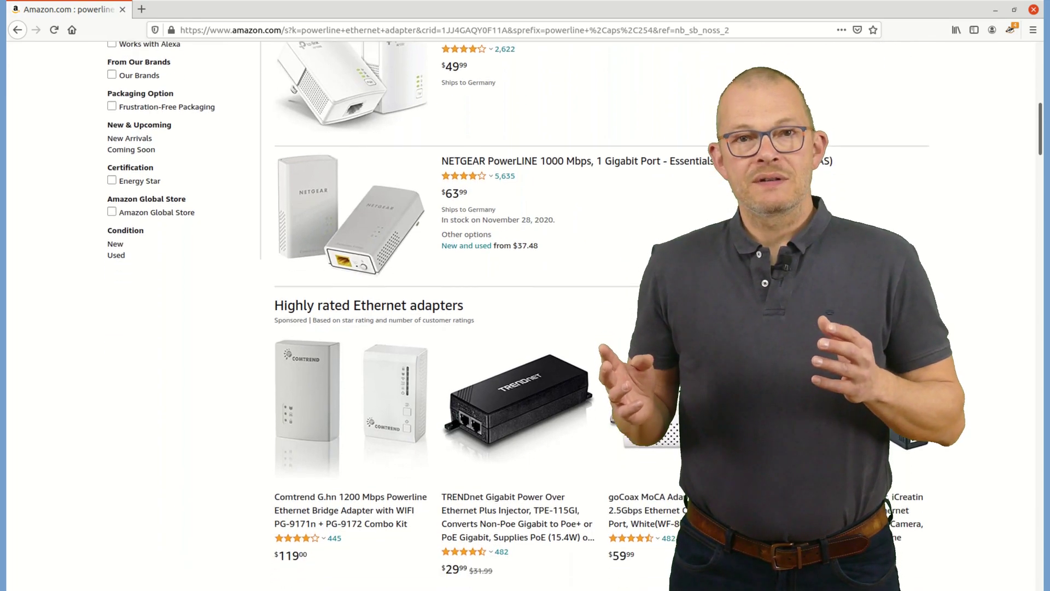
{"action": "scroll", "coordinate": [525, 317], "scroll_direction": "down", "scroll_amount": 7}
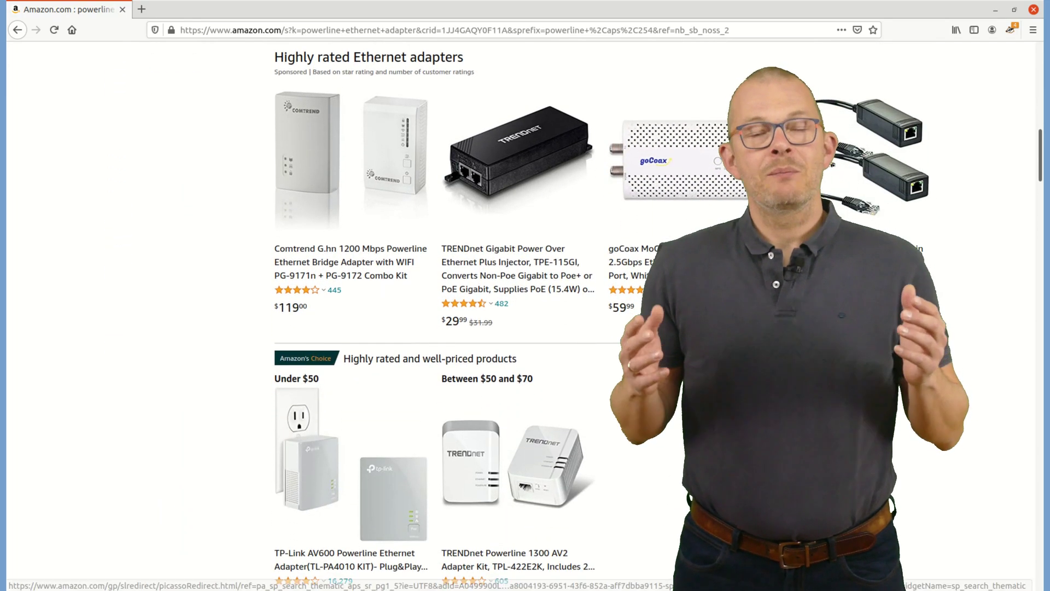
{"action": "scroll", "coordinate": [525, 317], "scroll_direction": "down", "scroll_amount": 8}
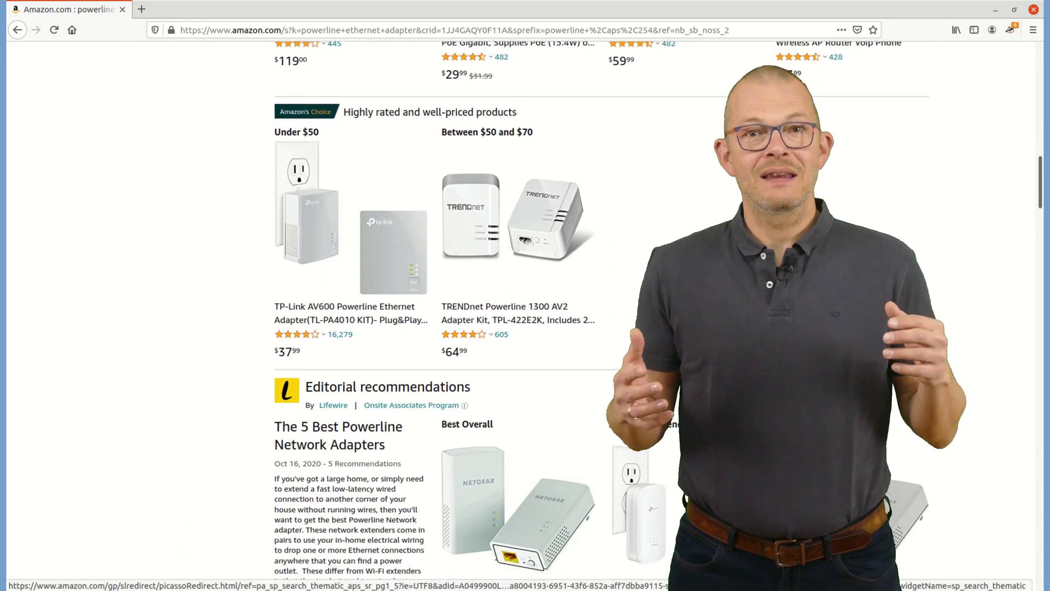
{"action": "scroll", "coordinate": [525, 317], "scroll_direction": "down", "scroll_amount": 6}
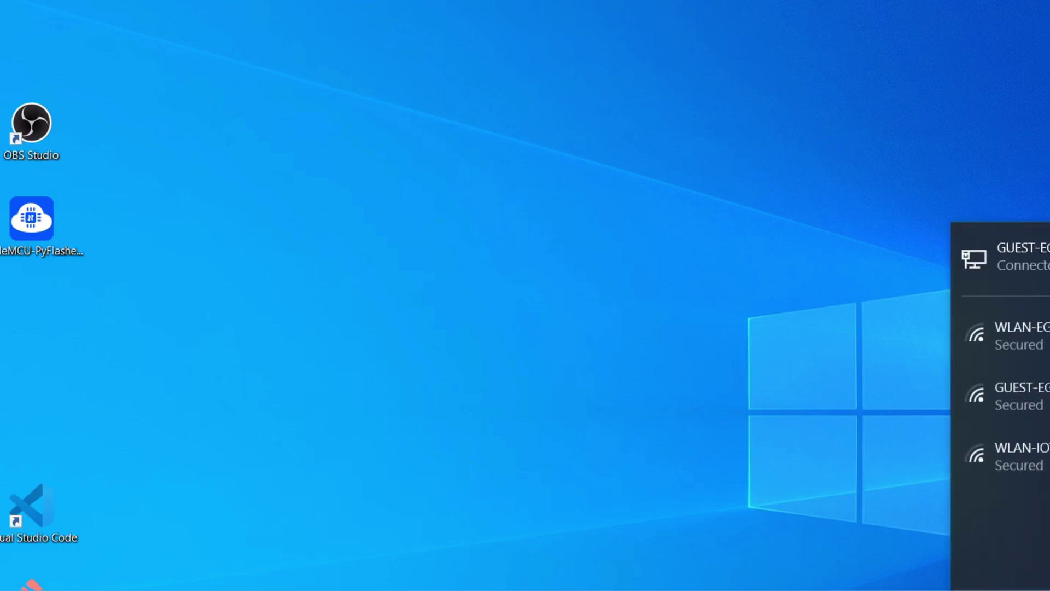
Step: Open the adapter options from the Ethernet network settings in Windows and select the Ethernet connection
{"action": "key", "text": "super+i"}
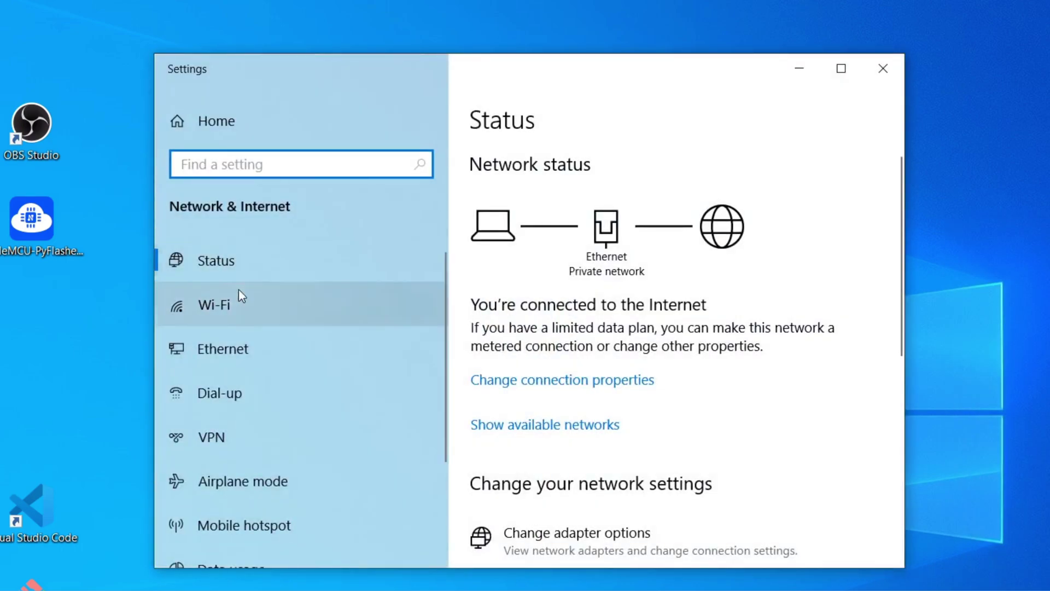
{"action": "left_click", "coordinate": [202, 356]}
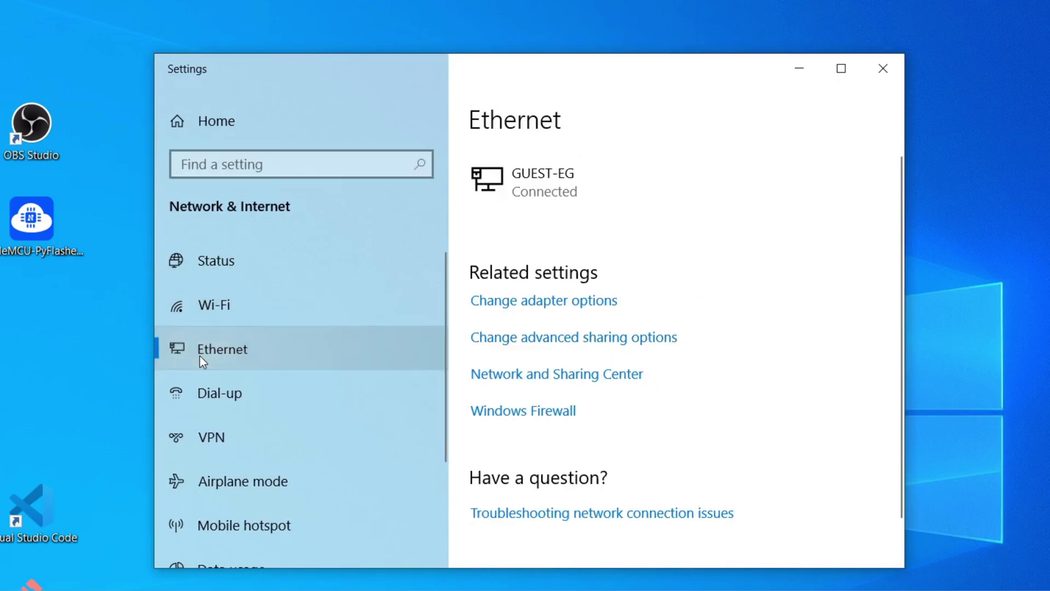
{"action": "left_click", "coordinate": [532, 301]}
{"action": "left_click", "coordinate": [286, 278]}
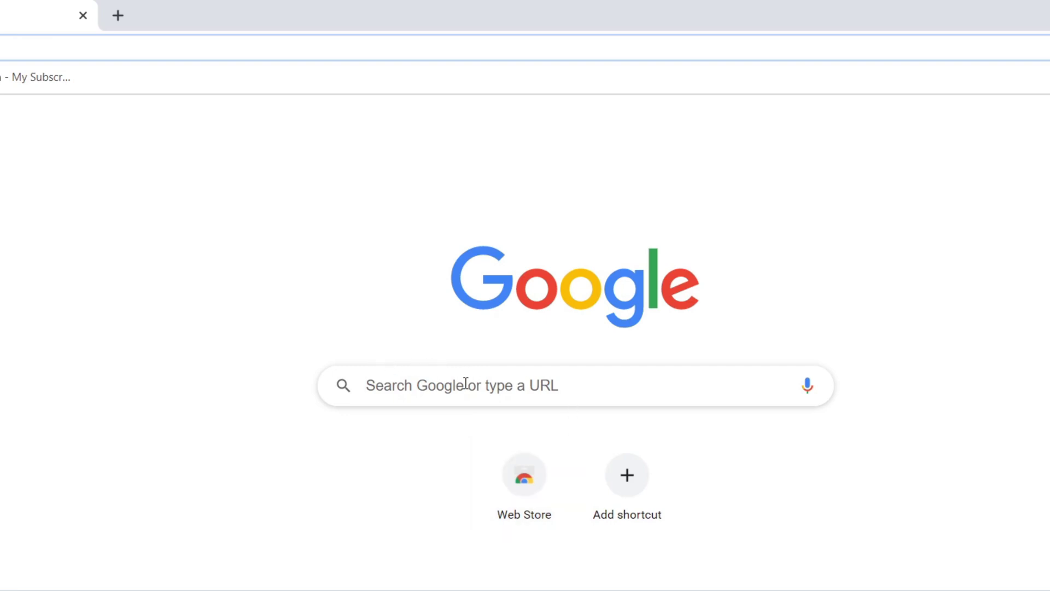
Step: Search Google for "onemarcfifty" in the web browser, open the OneMarcFifty YouTube channel and pause its trailer
{"action": "left_click", "coordinate": [559, 391]}
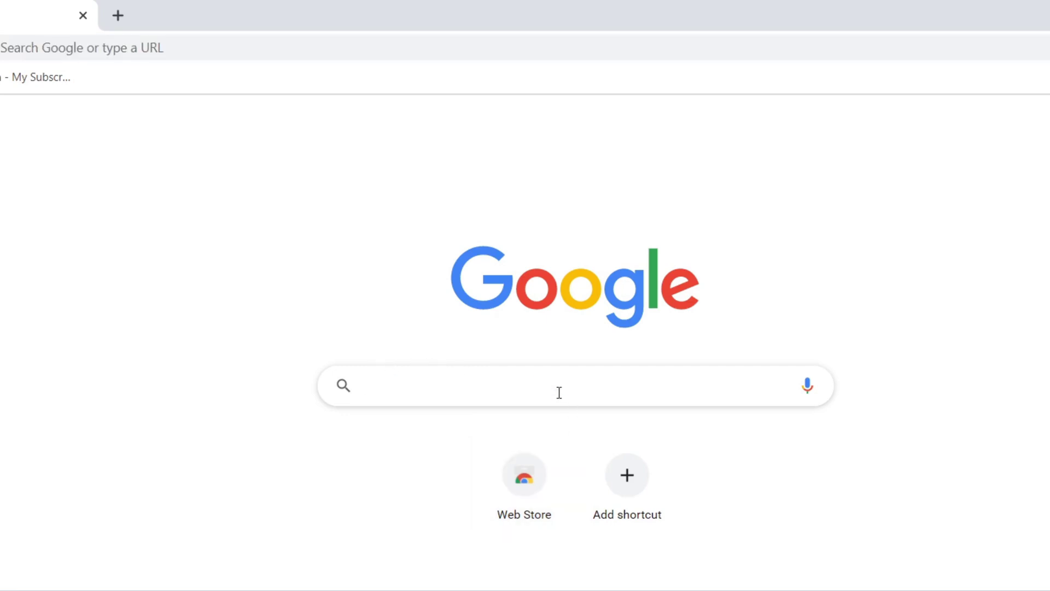
{"action": "type", "text": "one"}
{"action": "type", "text": "marcfift"}
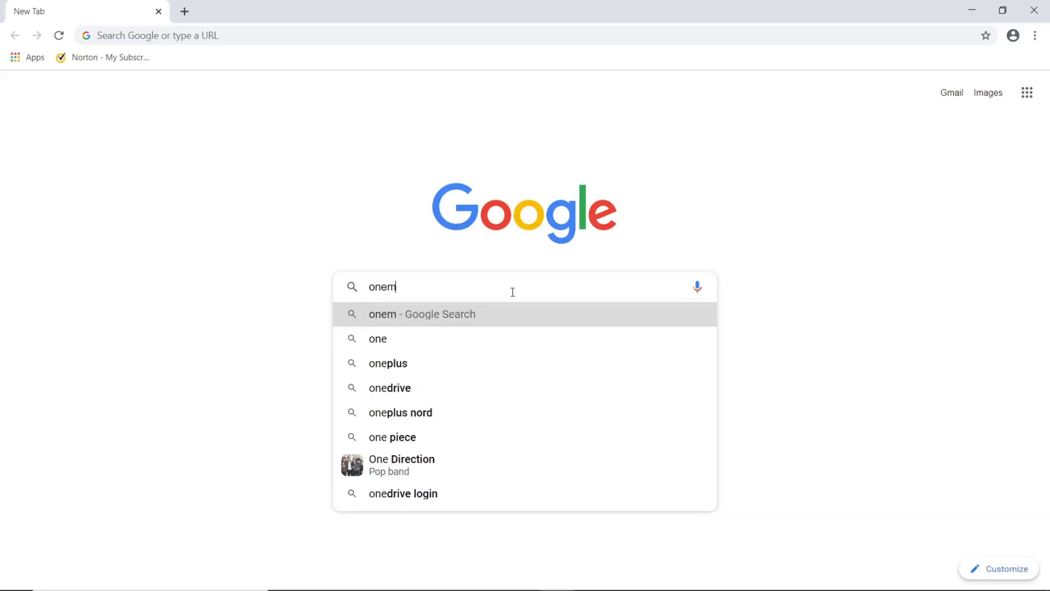
{"action": "type", "text": "y"}
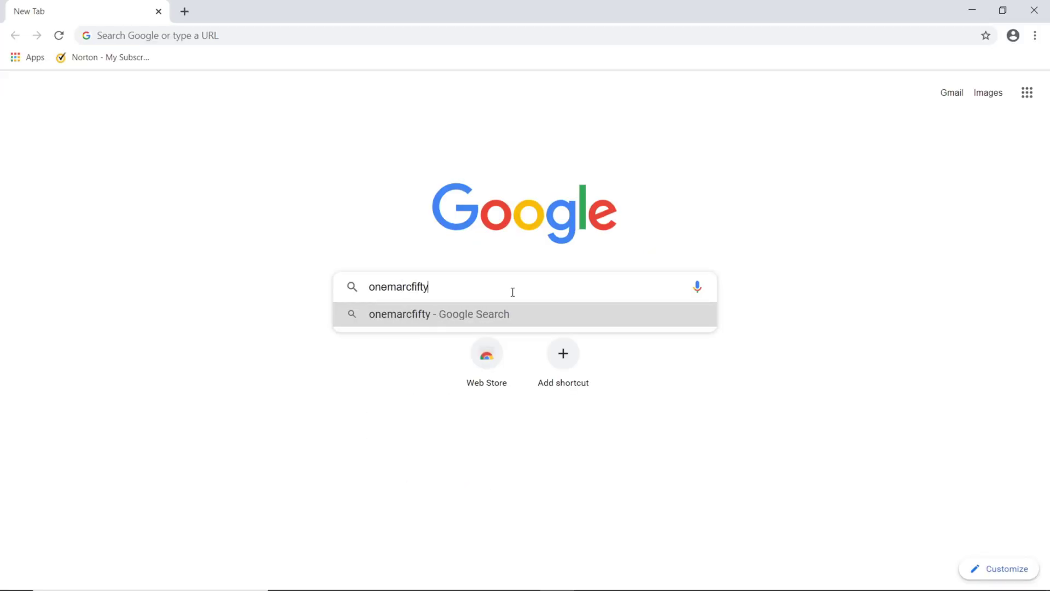
{"action": "key", "text": "Return"}
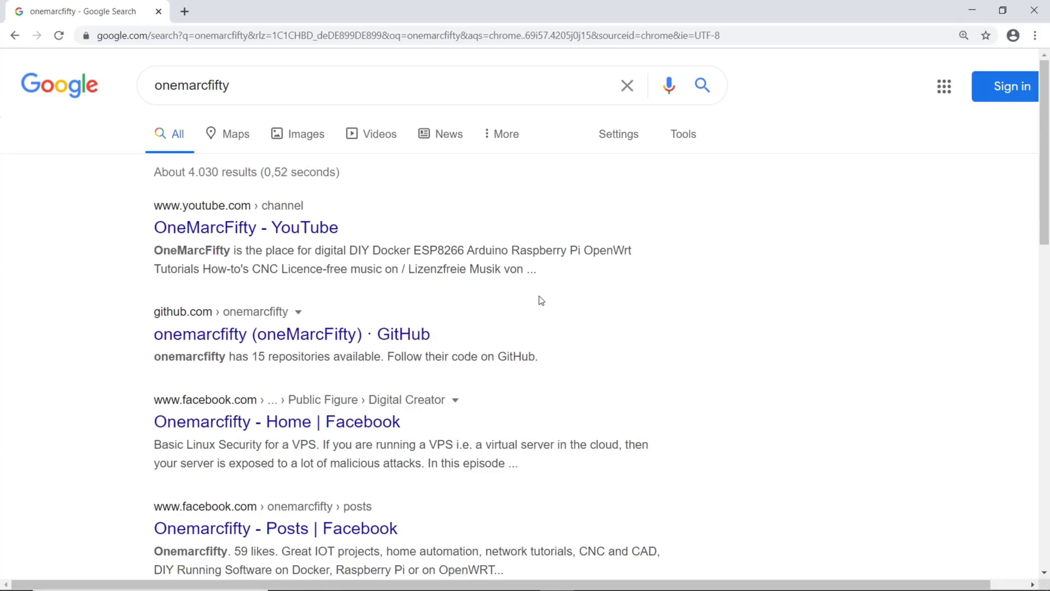
{"action": "left_click", "coordinate": [283, 228]}
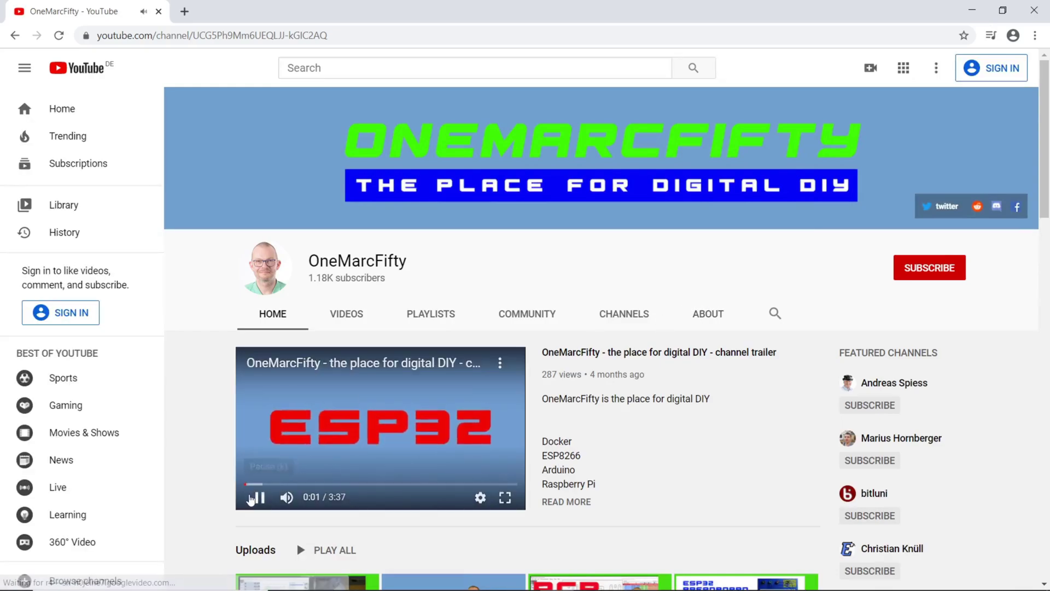
{"action": "left_click", "coordinate": [259, 497]}
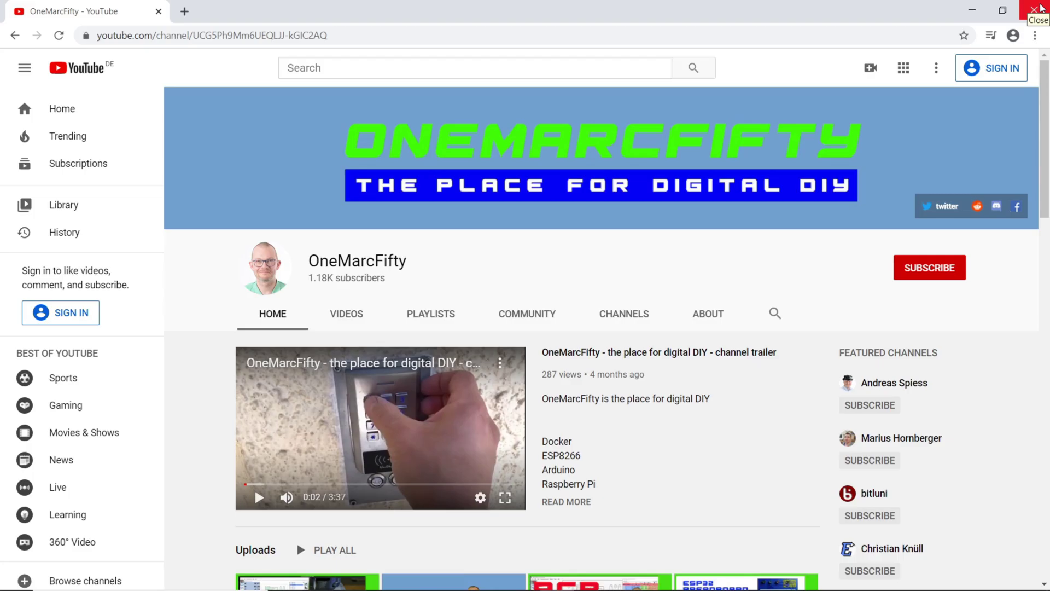
Step: Close the browser, the Network Connections window and the Settings window
{"action": "left_click", "coordinate": [1041, 7]}
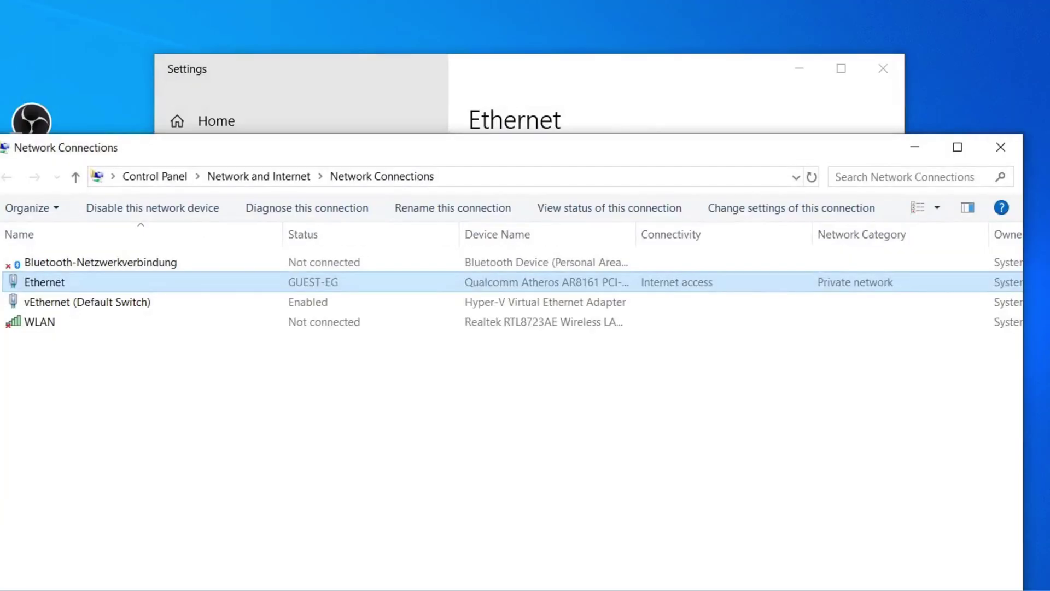
{"action": "left_click", "coordinate": [1009, 144]}
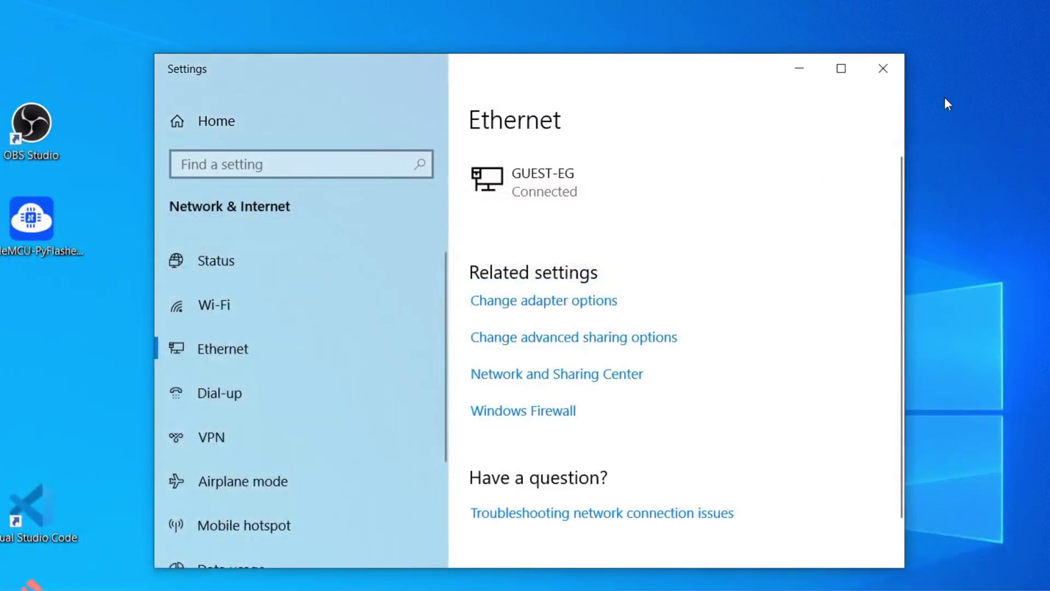
{"action": "left_click", "coordinate": [892, 73]}
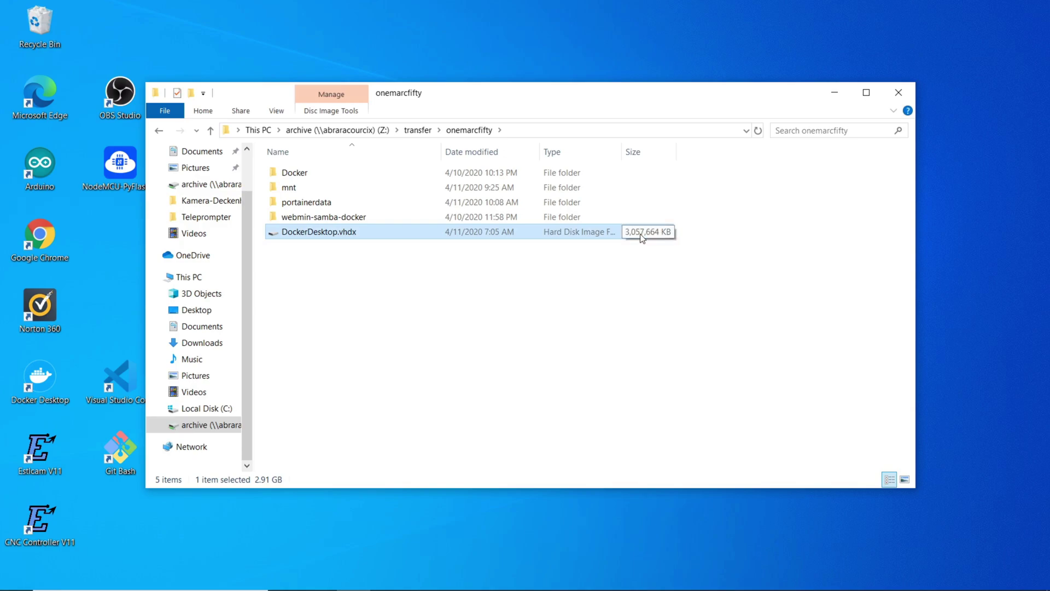
Step: Test the network transfer speed by copying DockerDesktop.vhdx from the onemarcfifty network folder to the desktop, and cancel the copy
{"action": "right_click", "coordinate": [404, 231]}
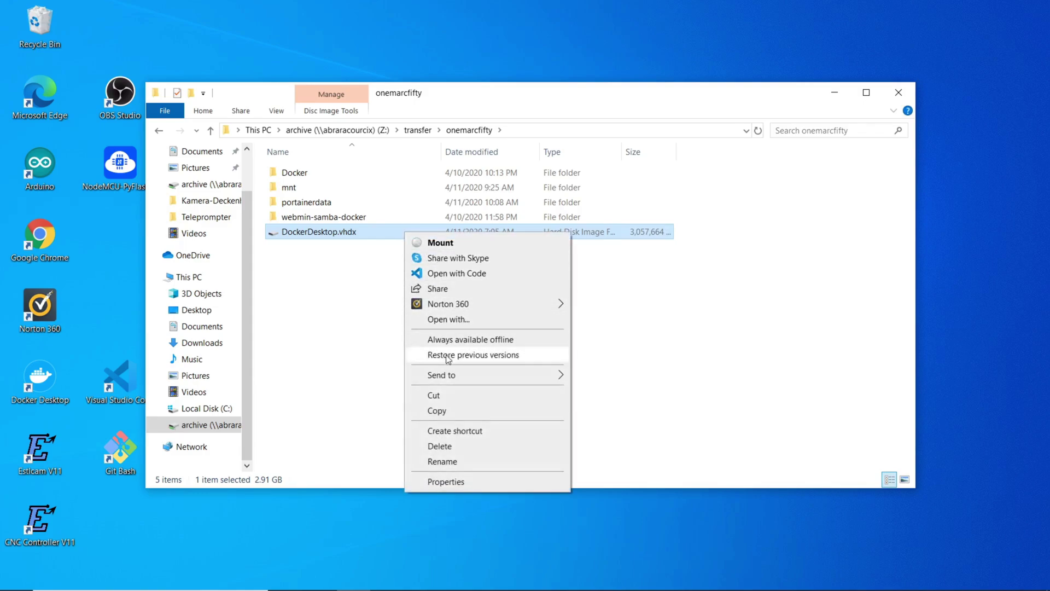
{"action": "left_click", "coordinate": [437, 410]}
{"action": "left_click", "coordinate": [572, 66]}
{"action": "right_click", "coordinate": [574, 66]}
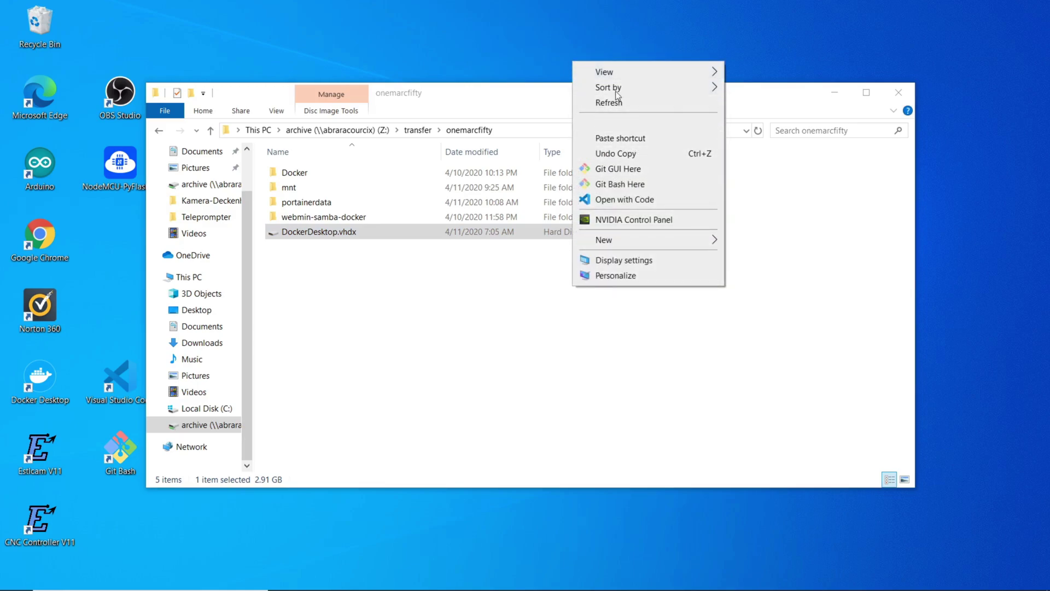
{"action": "left_click", "coordinate": [626, 125]}
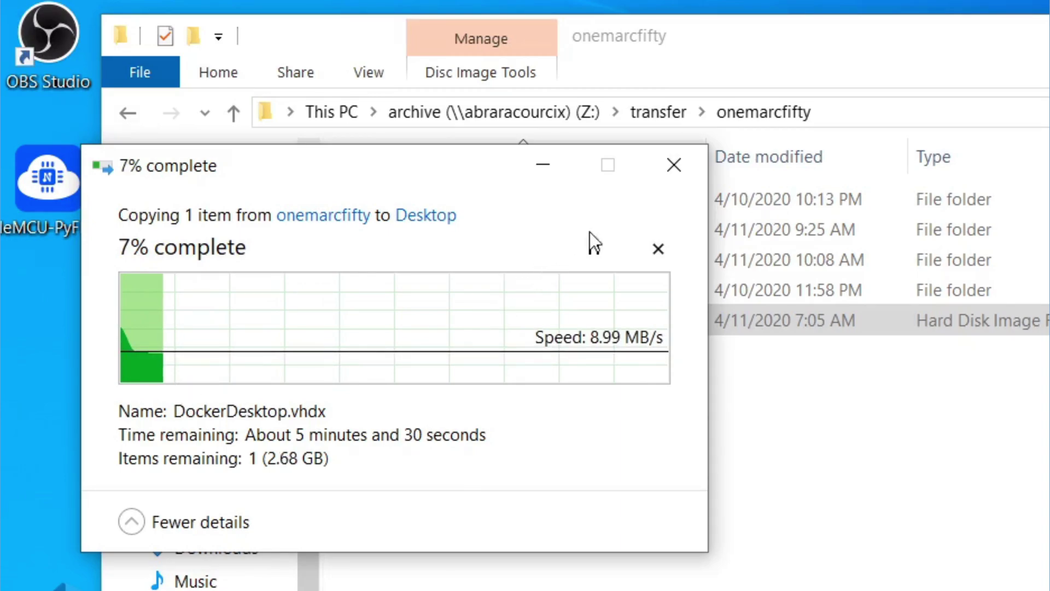
{"action": "left_click", "coordinate": [659, 250]}
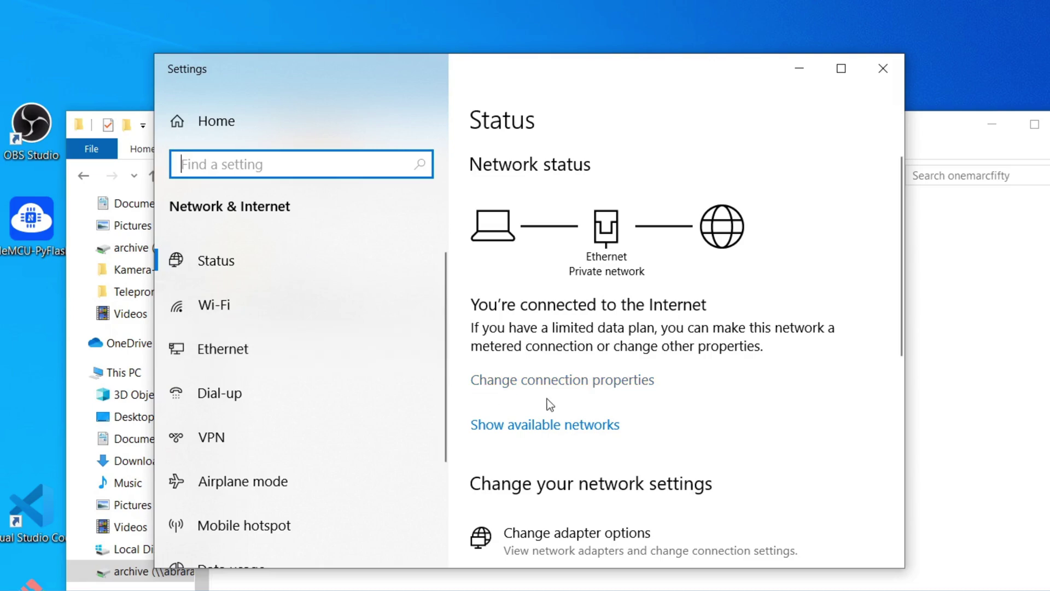
Step: Show the network adapter options from the Ethernet settings and move the Settings window clear of the connection list
{"action": "left_click", "coordinate": [303, 346]}
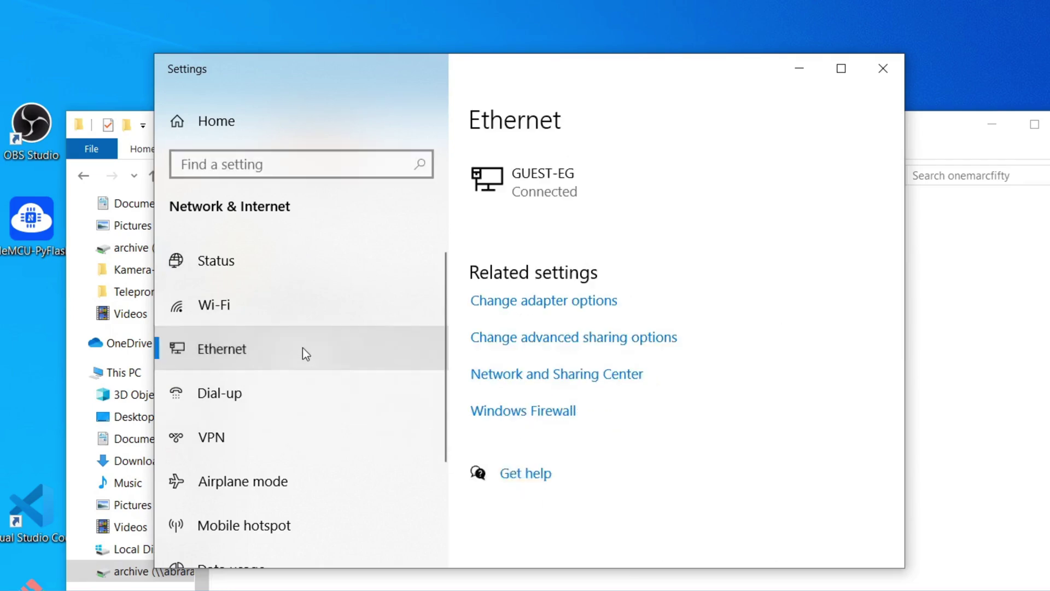
{"action": "left_click", "coordinate": [517, 307]}
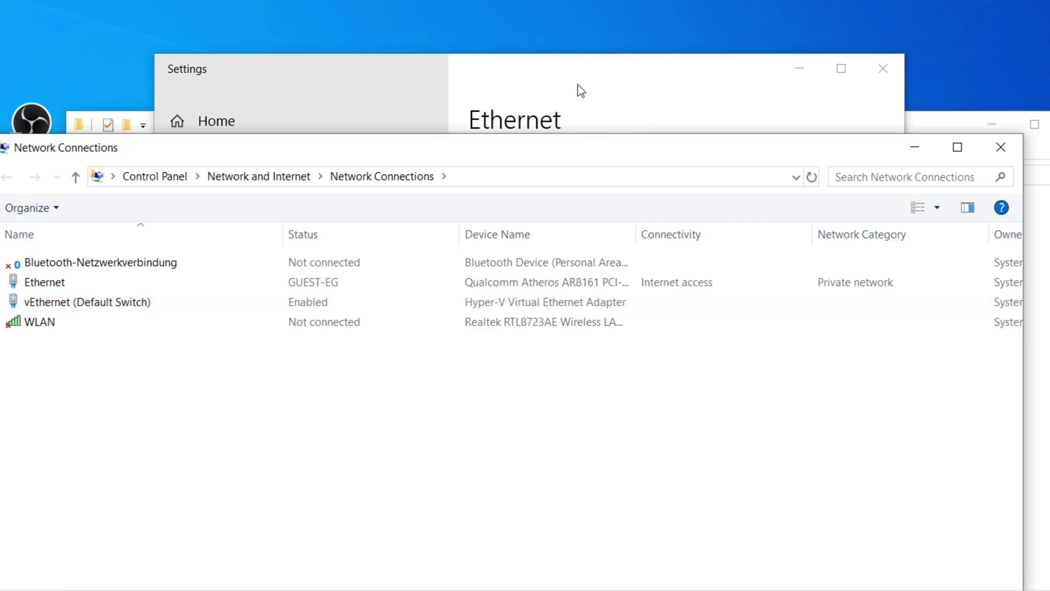
{"action": "left_click_drag", "start_coordinate": [394, 89], "coordinate": [704, 228]}
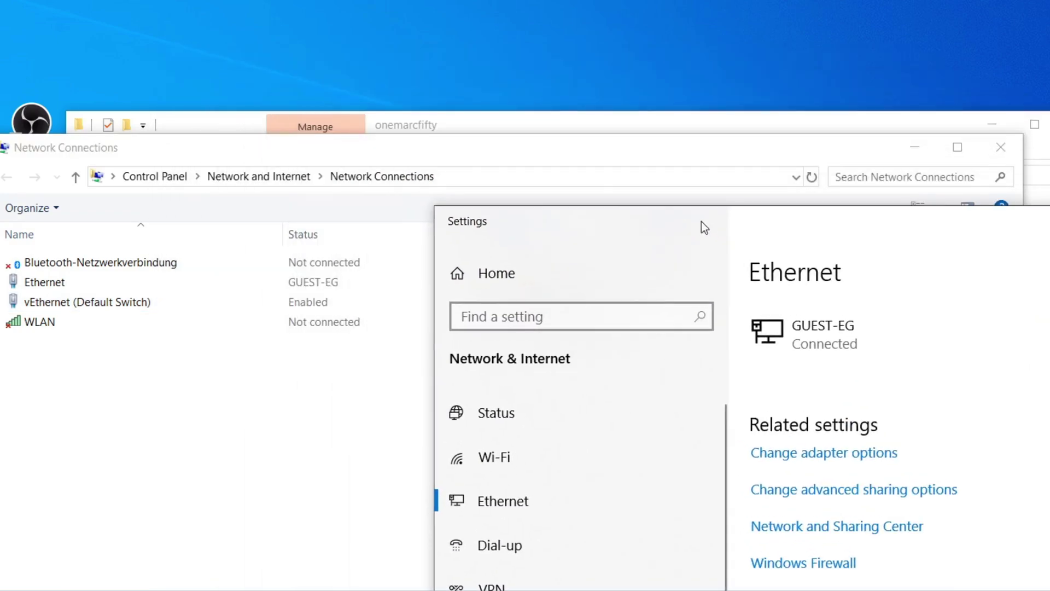
Step: Repeat the speed test by copying DockerDesktop.vhdx from the network folder to the desktop, and stop the transfer
{"action": "left_click", "coordinate": [507, 127]}
{"action": "right_click", "coordinate": [361, 313]}
{"action": "left_click", "coordinate": [414, 553]}
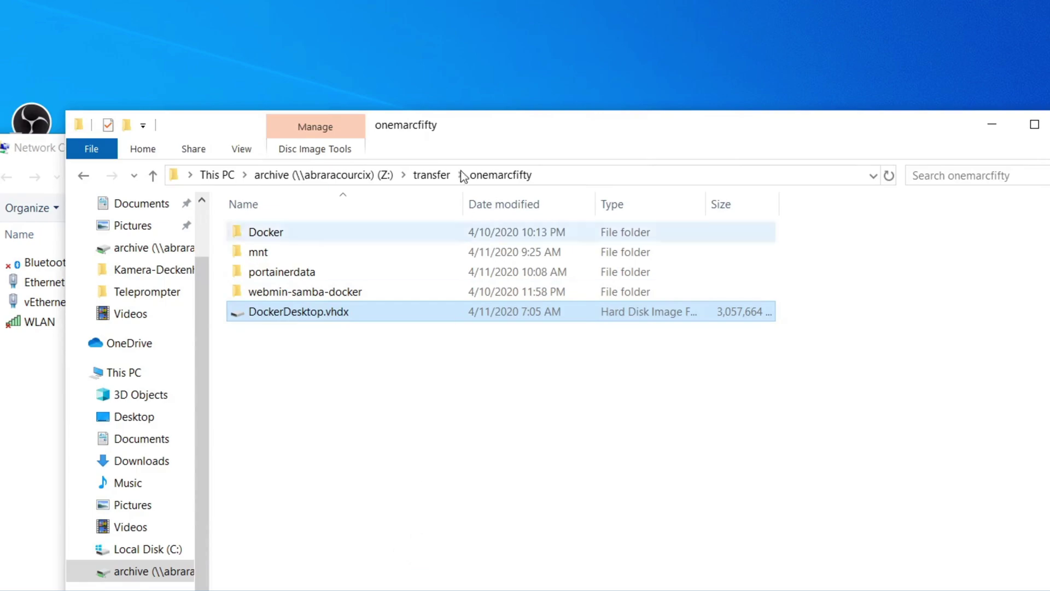
{"action": "right_click", "coordinate": [471, 77]}
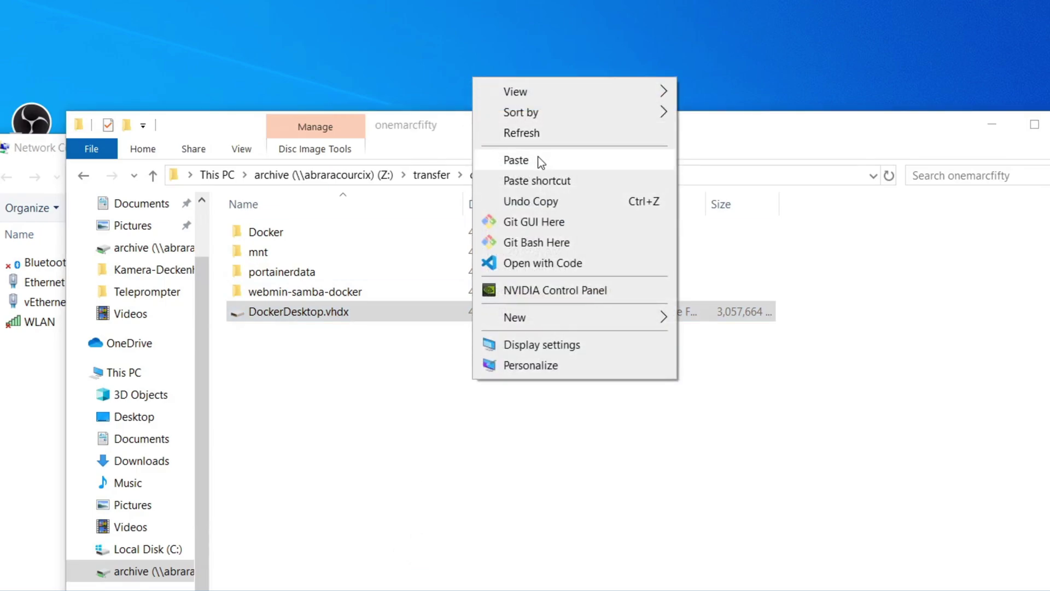
{"action": "left_click", "coordinate": [517, 160]}
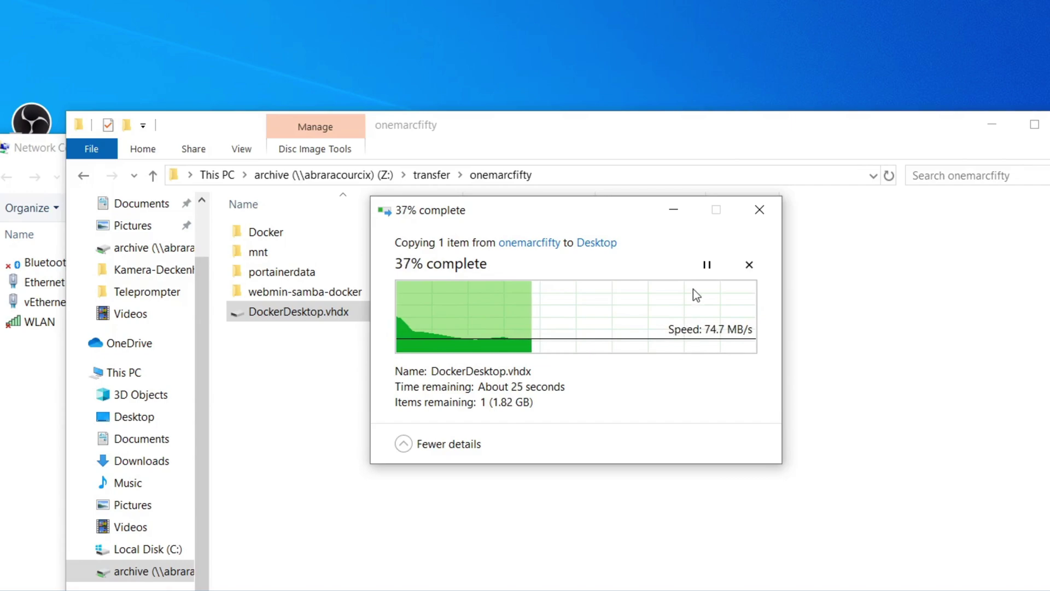
{"action": "left_click", "coordinate": [750, 215]}
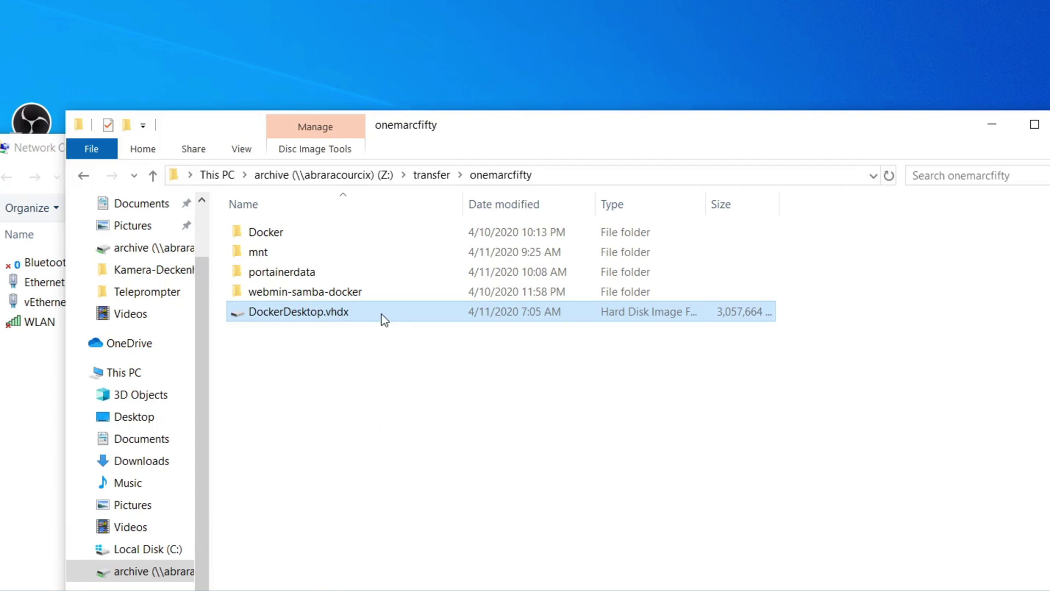
{"action": "mouse_move", "coordinate": [378, 307]}
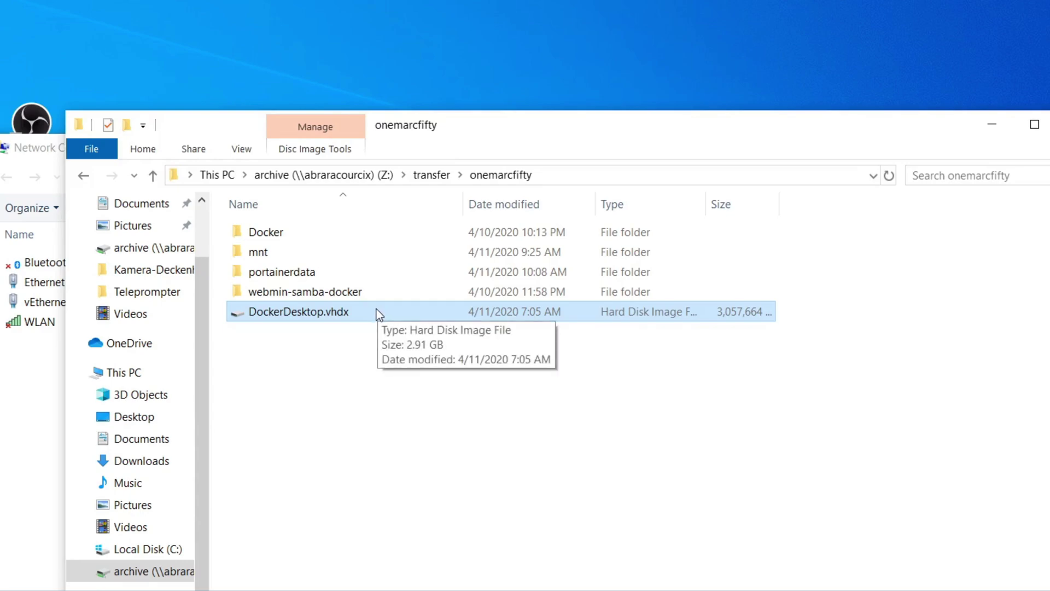
Step: Run another transfer speed test by copying DockerDesktop.vhdx from the onemarcfifty folder to the desktop, and cancel the copy
{"action": "right_click", "coordinate": [376, 310]}
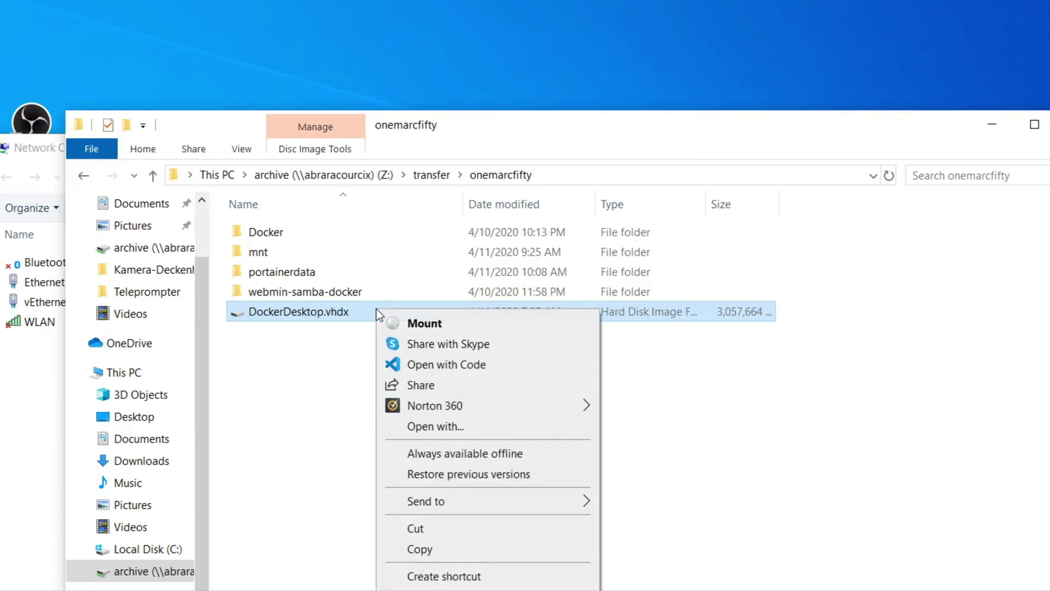
{"action": "left_click", "coordinate": [439, 549]}
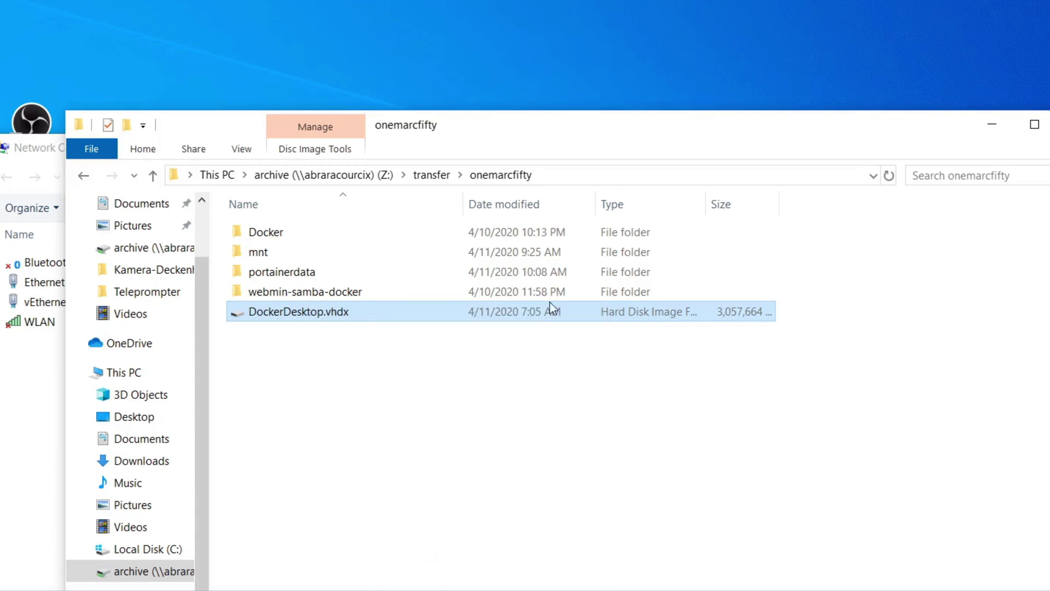
{"action": "right_click", "coordinate": [563, 77]}
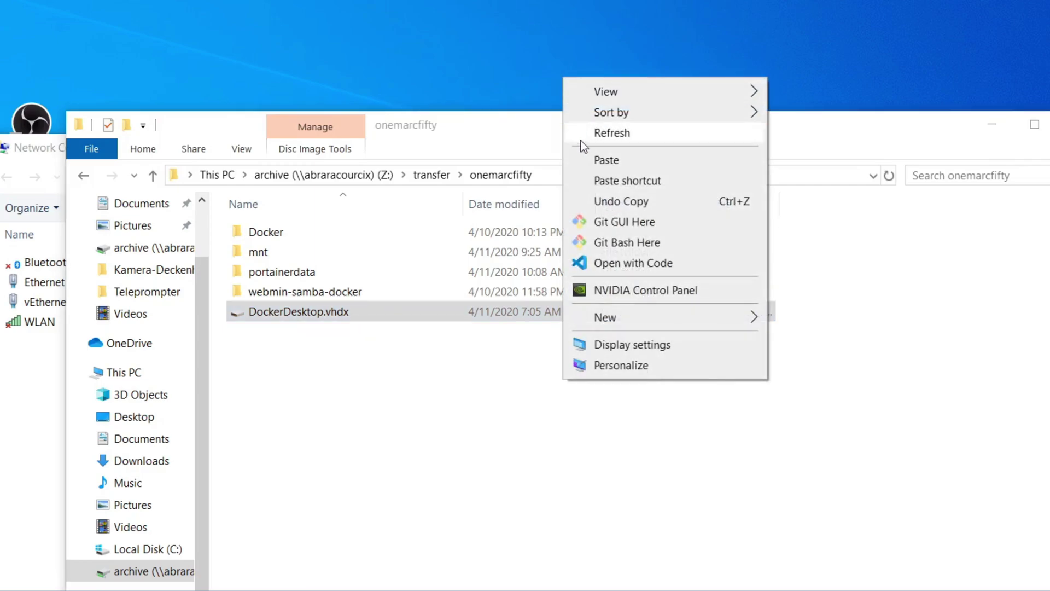
{"action": "left_click", "coordinate": [607, 160]}
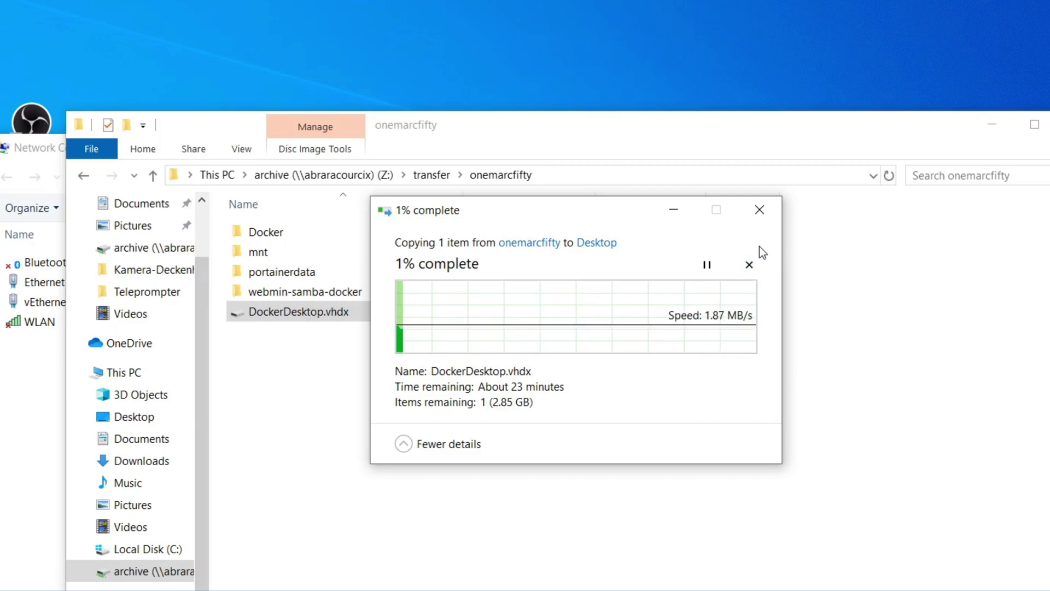
{"action": "left_click", "coordinate": [759, 215]}
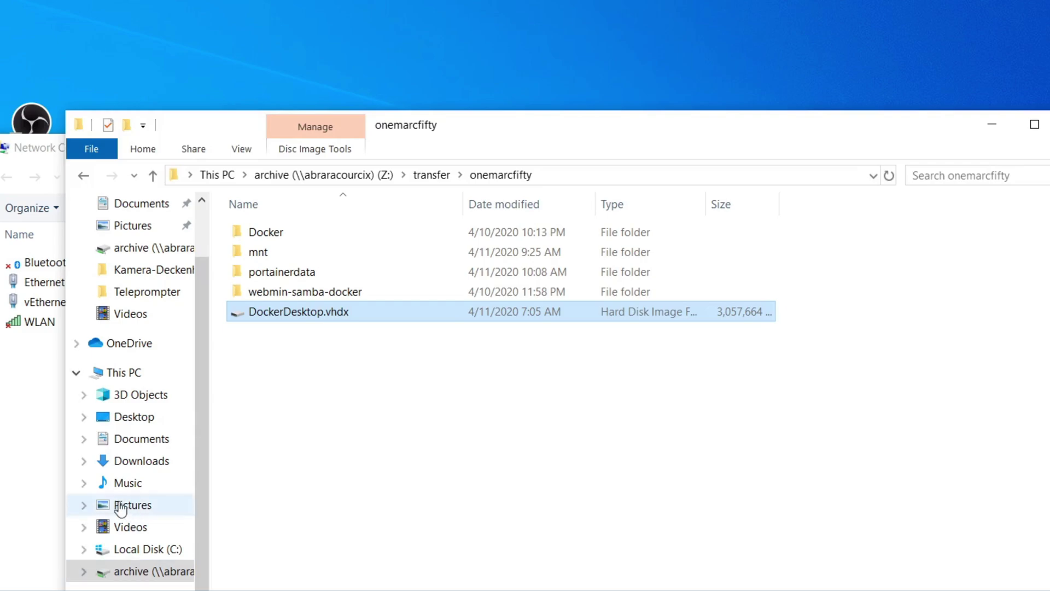
Step: Start a further copy of DockerDesktop.vhdx from the onemarcfifty network folder to the desktop to measure the transfer speed
{"action": "double_click", "coordinate": [352, 311]}
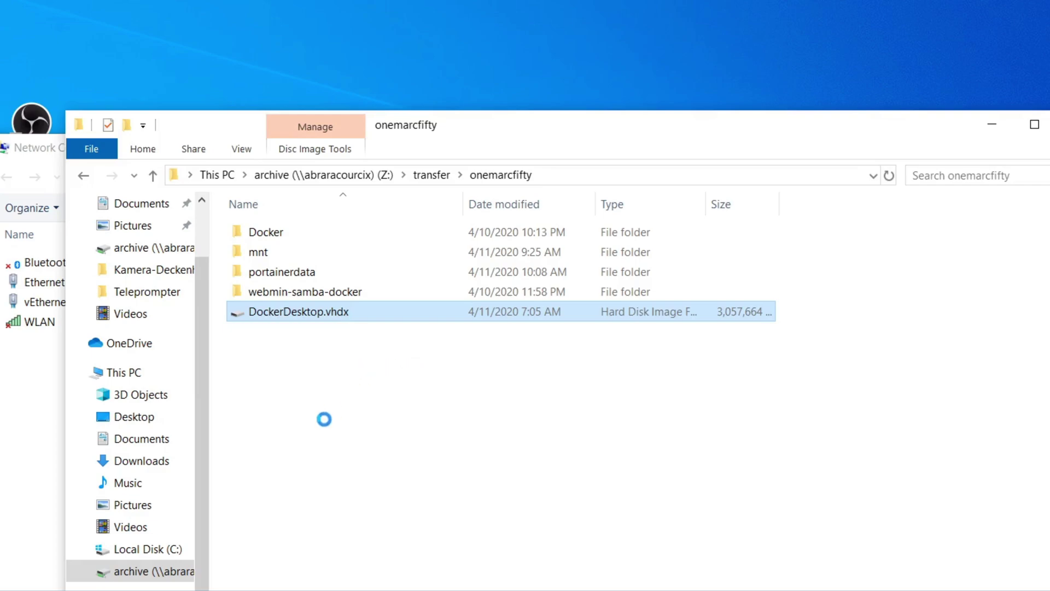
{"action": "right_click", "coordinate": [353, 438]}
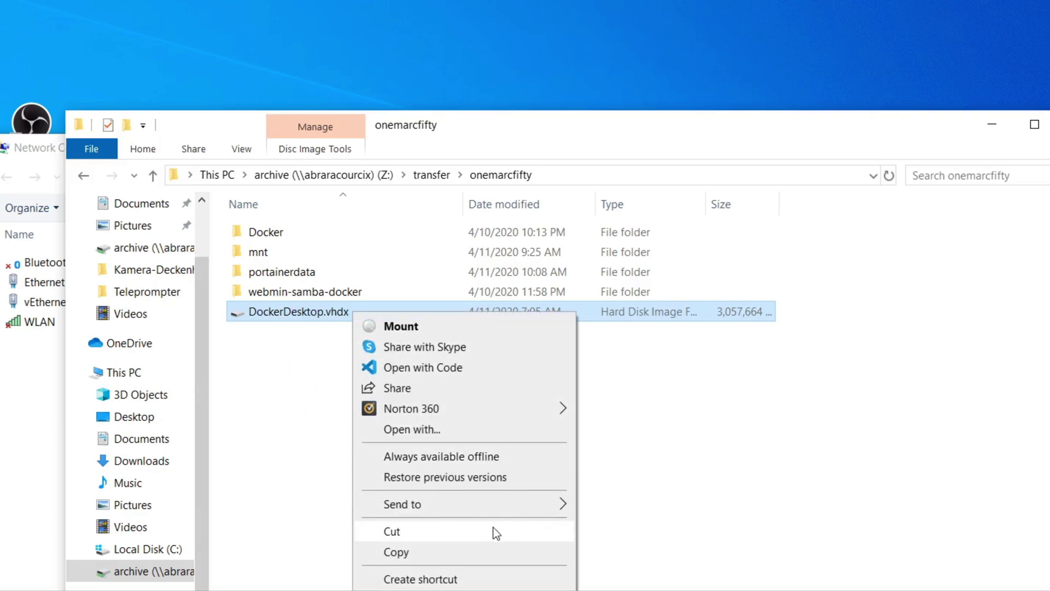
{"action": "left_click", "coordinate": [416, 552]}
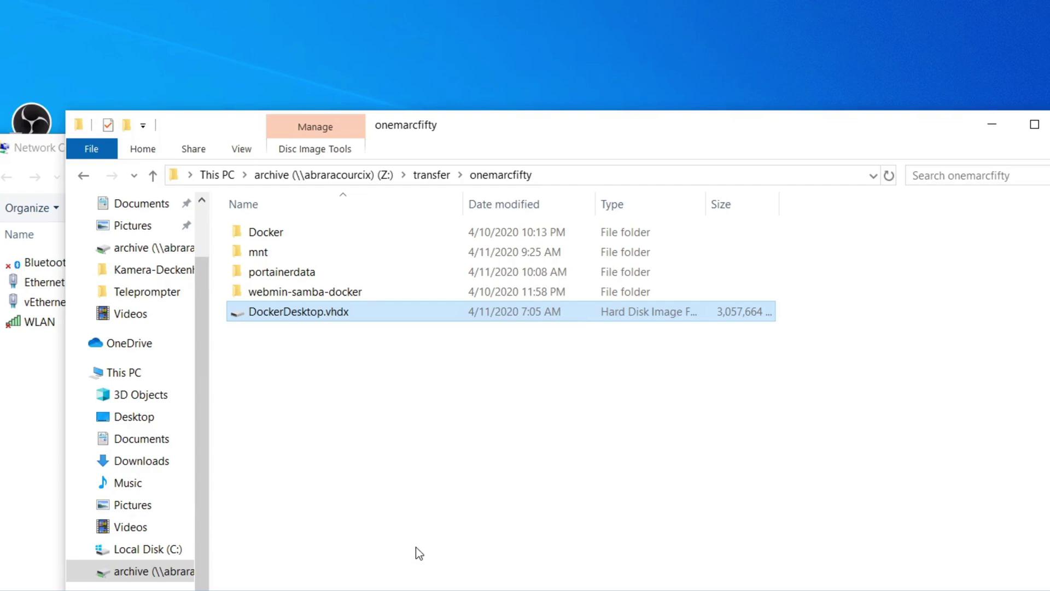
{"action": "right_click", "coordinate": [670, 70]}
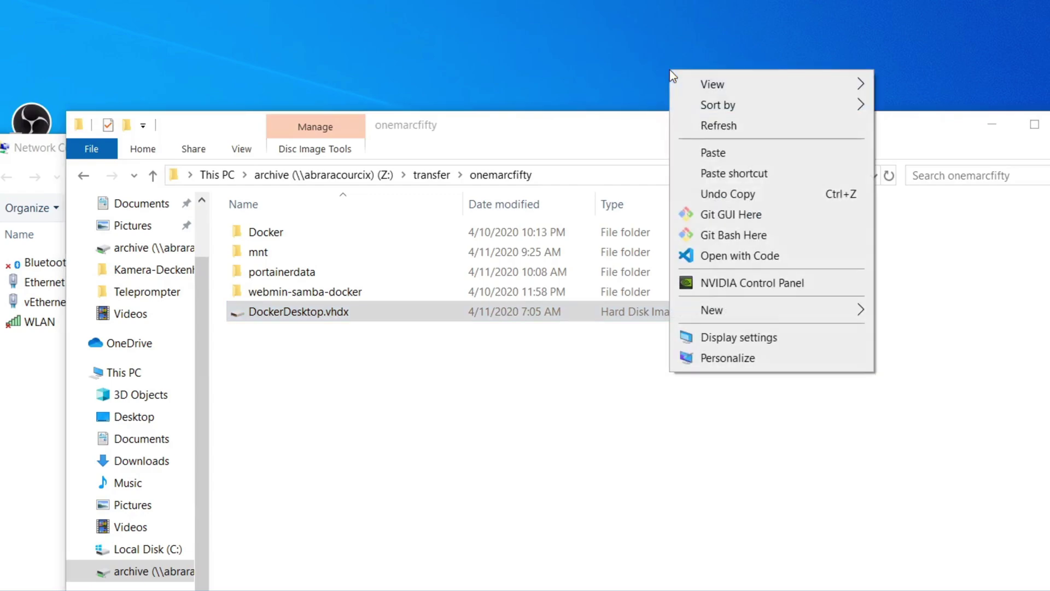
{"action": "left_click", "coordinate": [740, 153]}
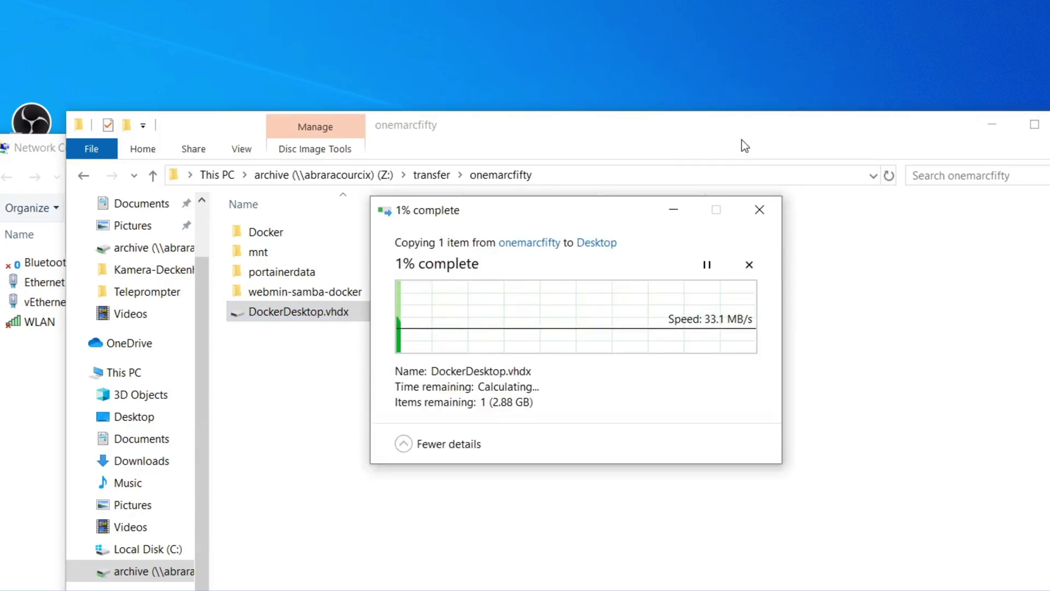